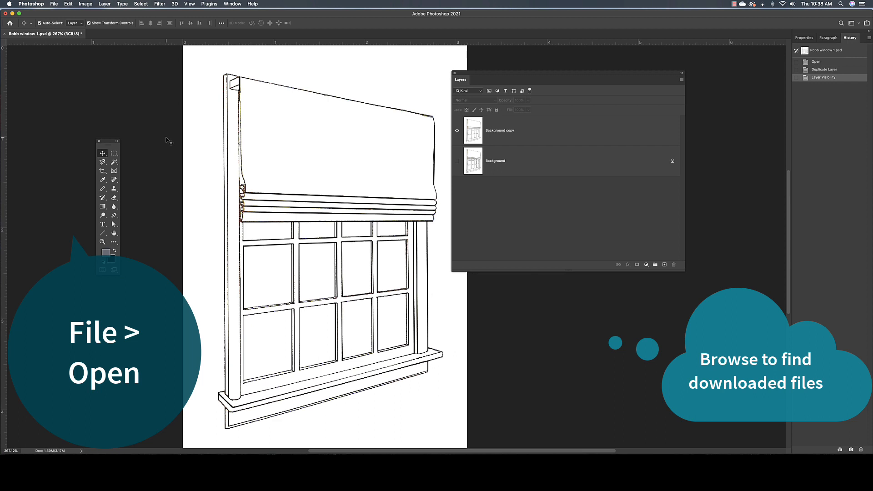
Open the photos Aspen Spring.jpg and Aspen Winter.jpg together from the Desktop.
click(54, 4)
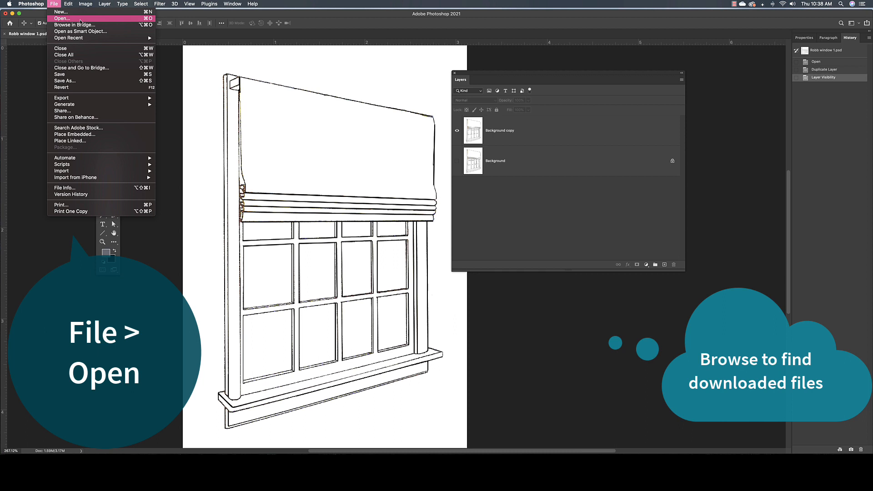
click(80, 21)
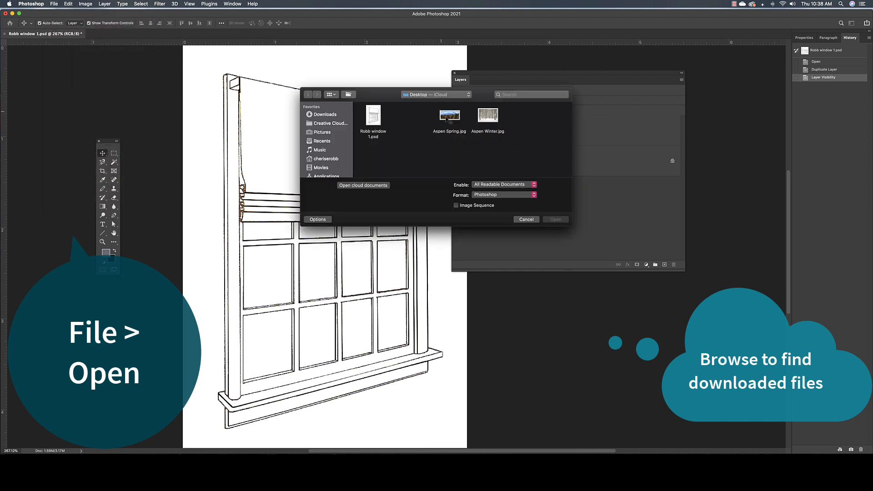
click(445, 117)
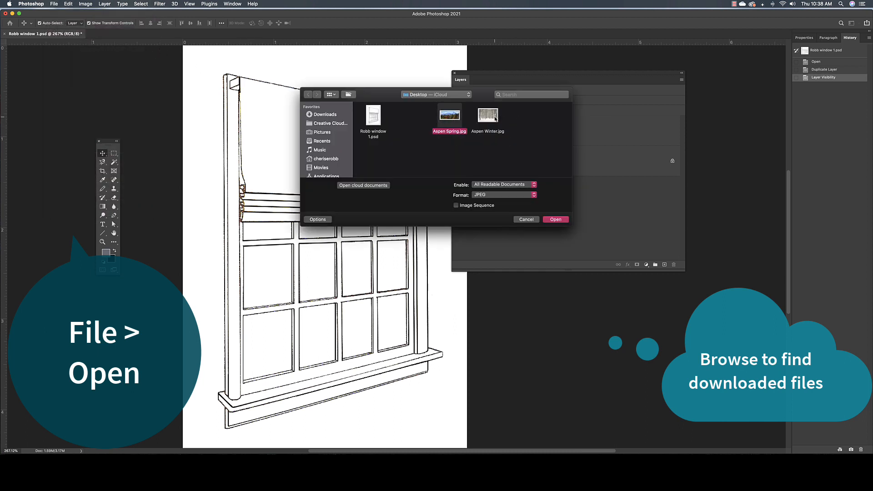
shift+click(495, 119)
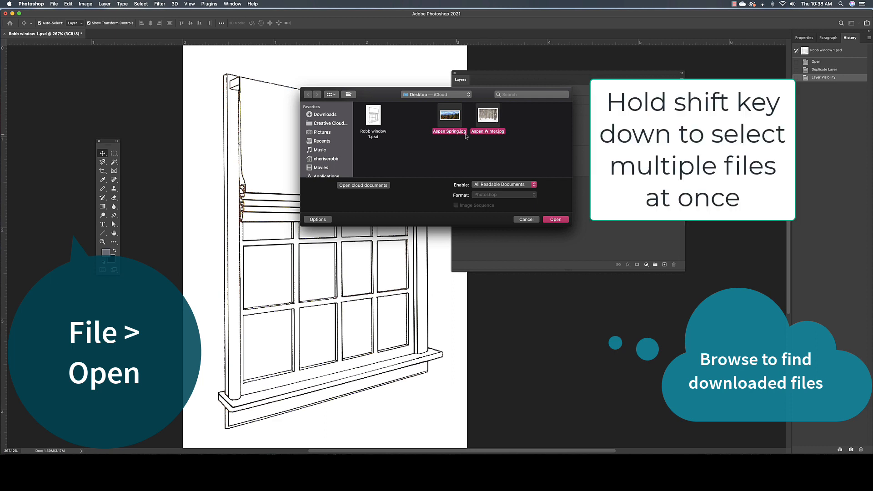
click(562, 221)
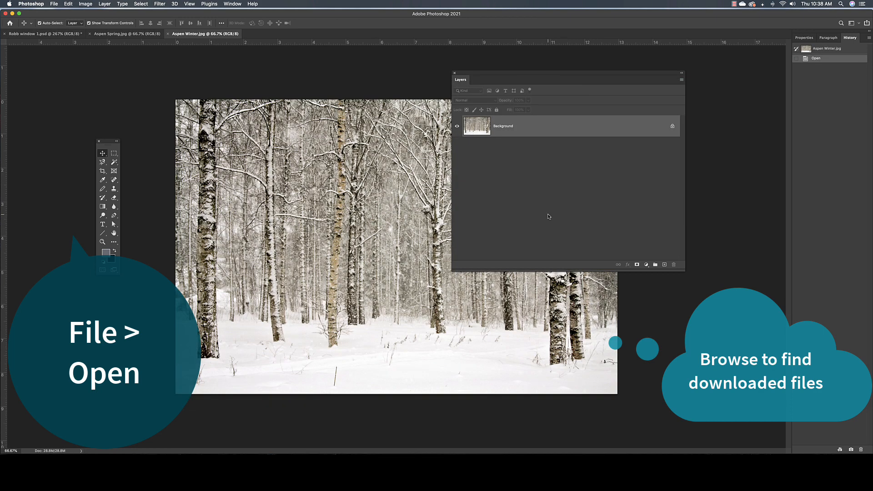
Move the Layers panel off the winter photo, and view the Robb window 1.psd drawing and Aspen Spring.jpg.
drag(497, 75, 597, 79)
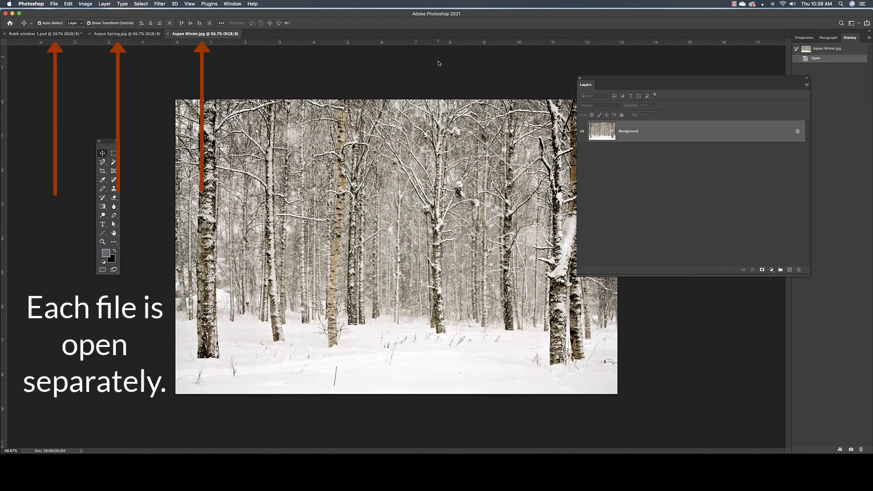
click(36, 35)
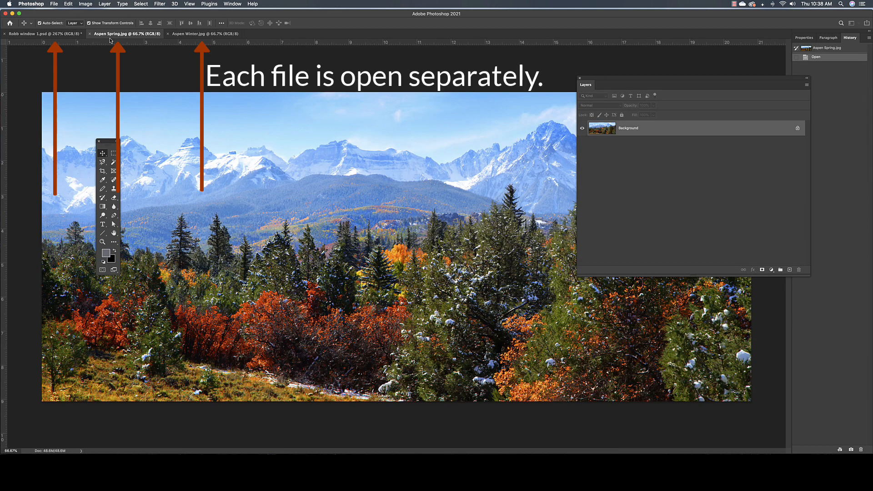
click(120, 36)
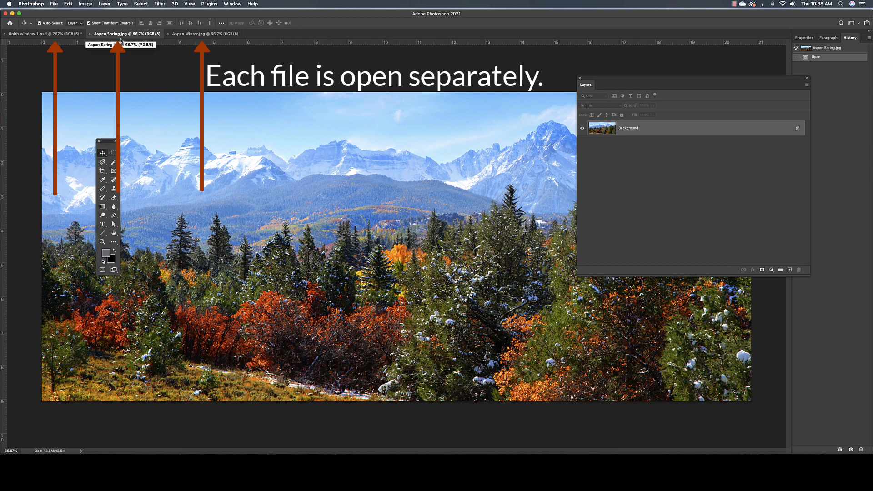
Check the width and height in inches of Aspen Winter.jpg without changing them.
click(201, 35)
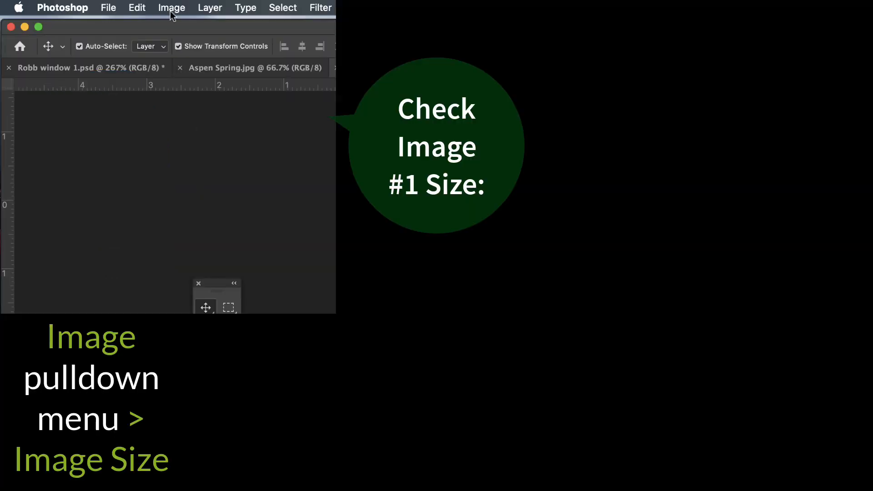
click(85, 3)
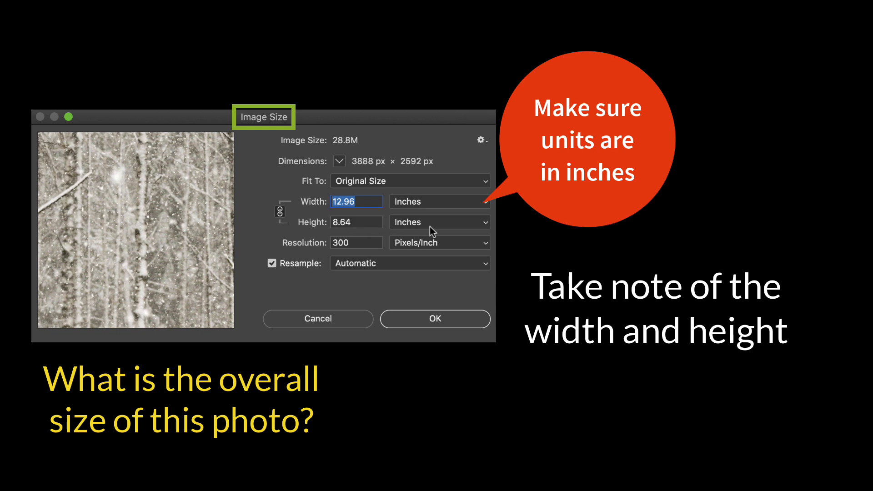
click(440, 318)
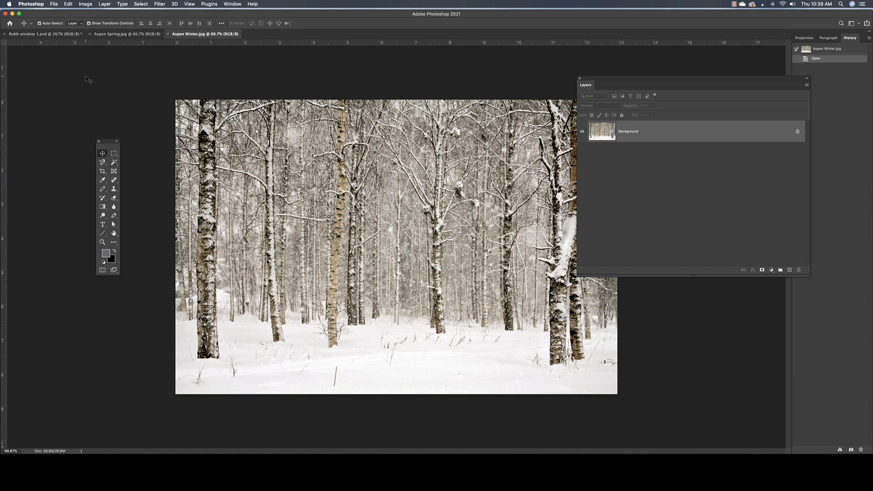
Switch to the Robb window 1.psd drawing and toggle its rulers off and on repeatedly, leaving them shown.
click(57, 34)
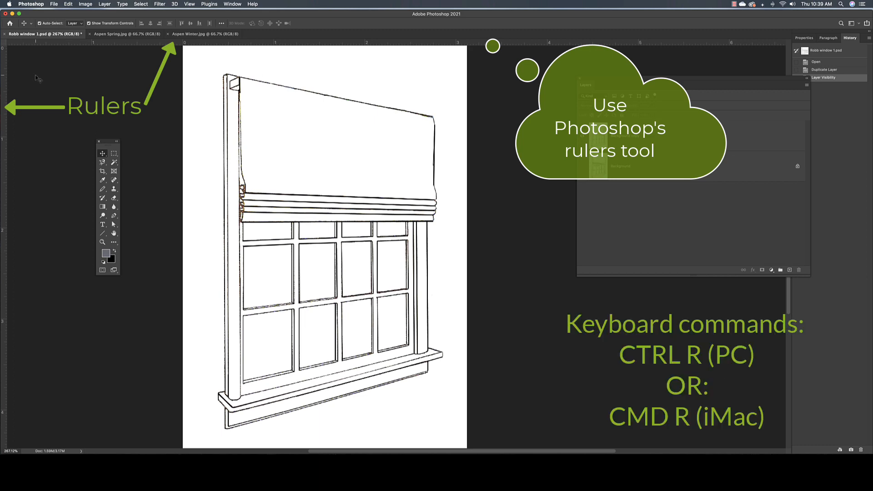
key(super+r)
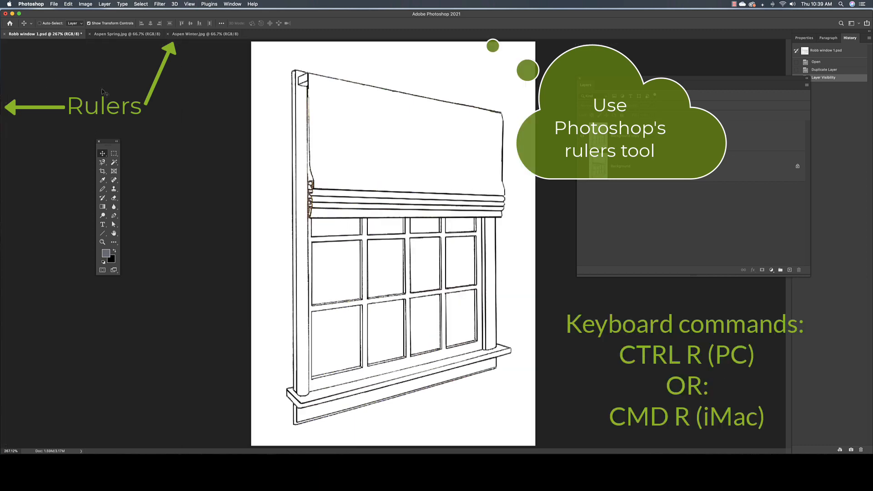
key(super+r)
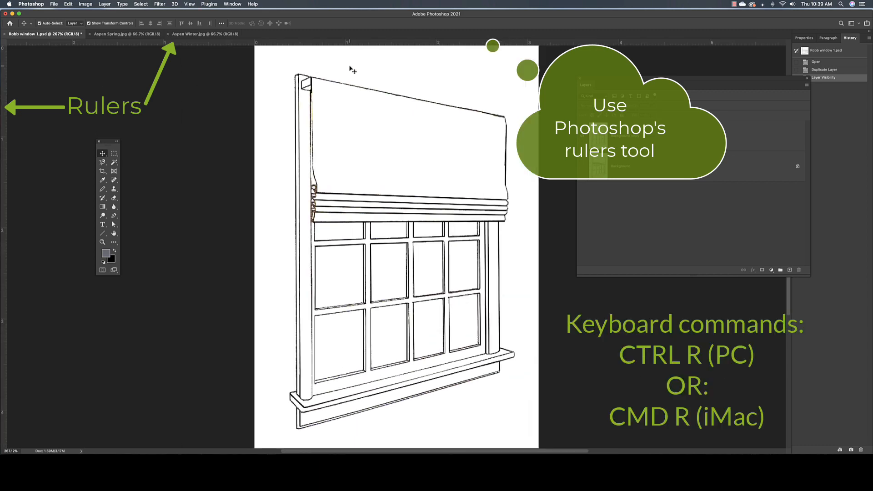
key(super+r)
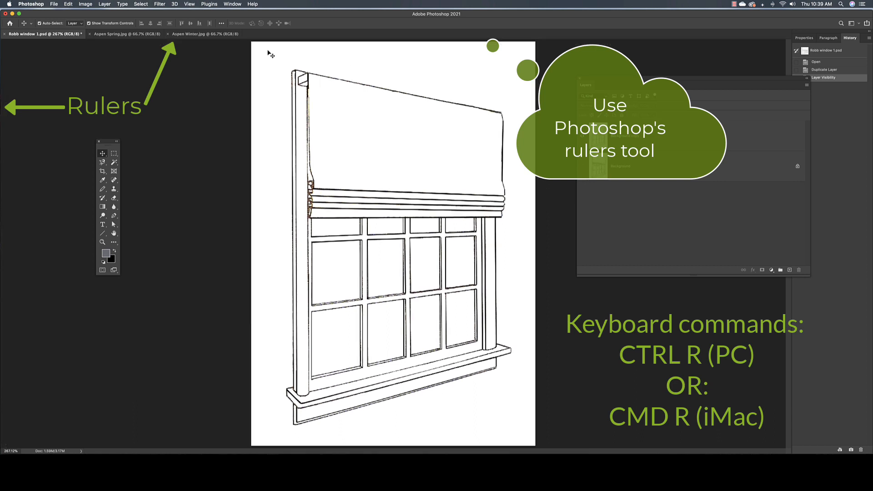
key(super+r)
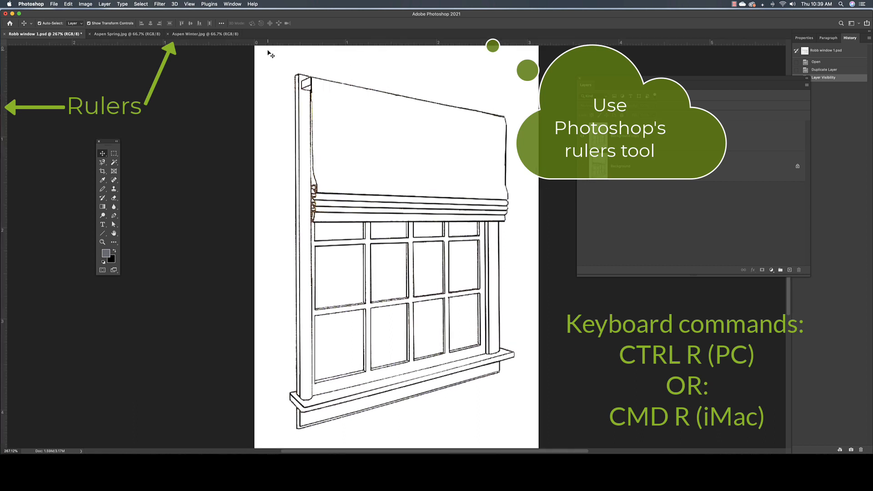
click(190, 4)
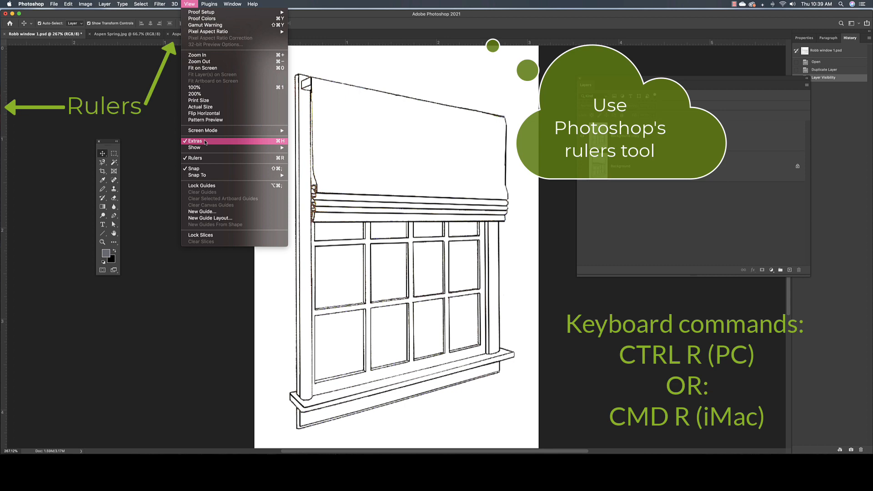
click(205, 158)
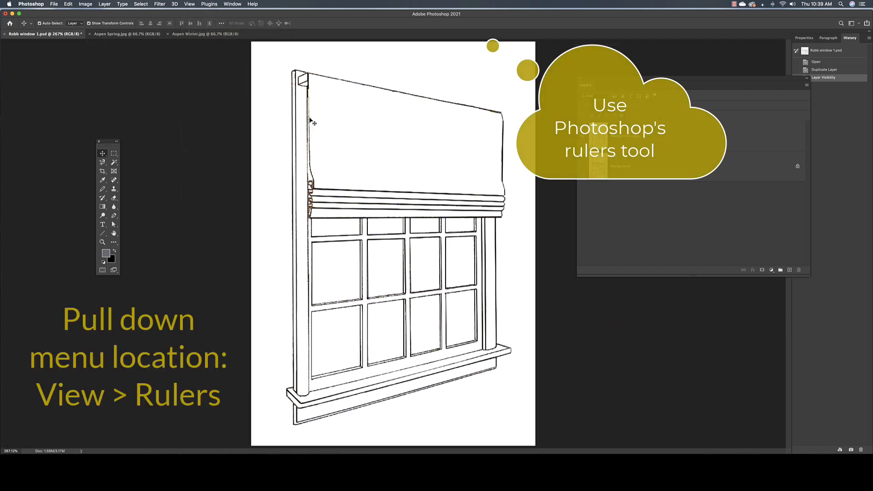
click(191, 5)
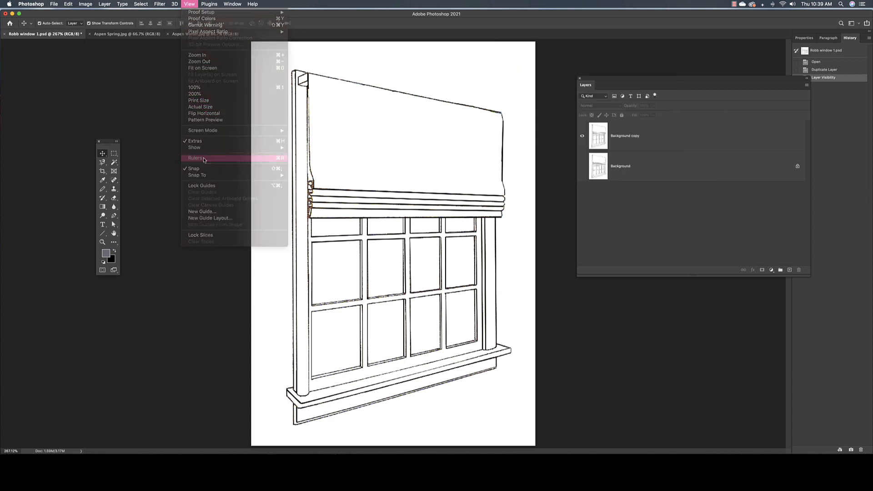
click(204, 158)
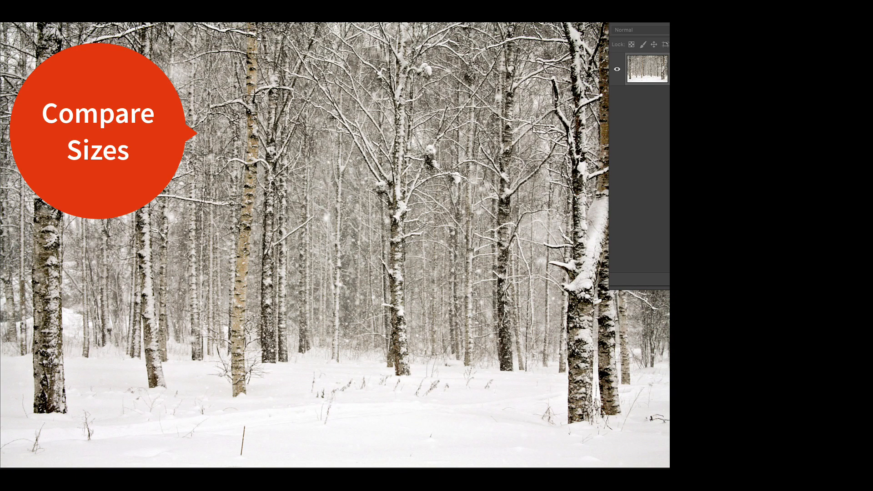
Compare the image sizes of Aspen Winter.jpg and Aspen Spring.jpg, moving the Layers panel clear of the spring photo.
key(alt+super+i)
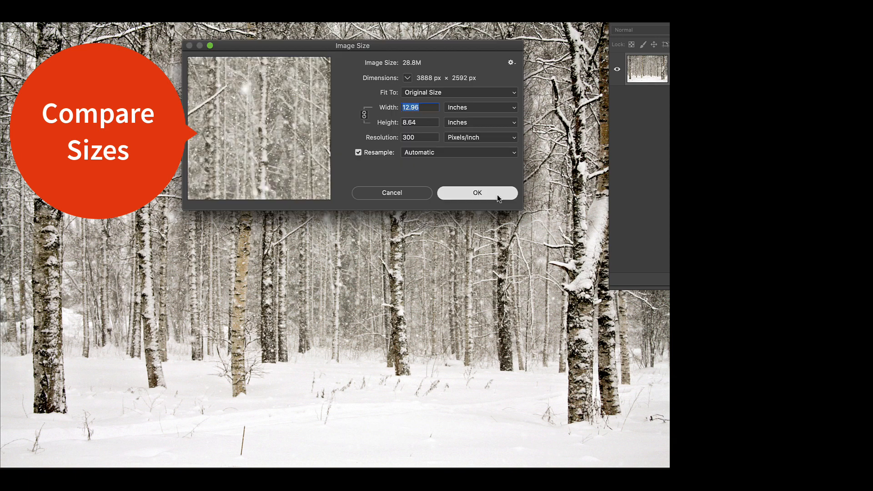
click(477, 193)
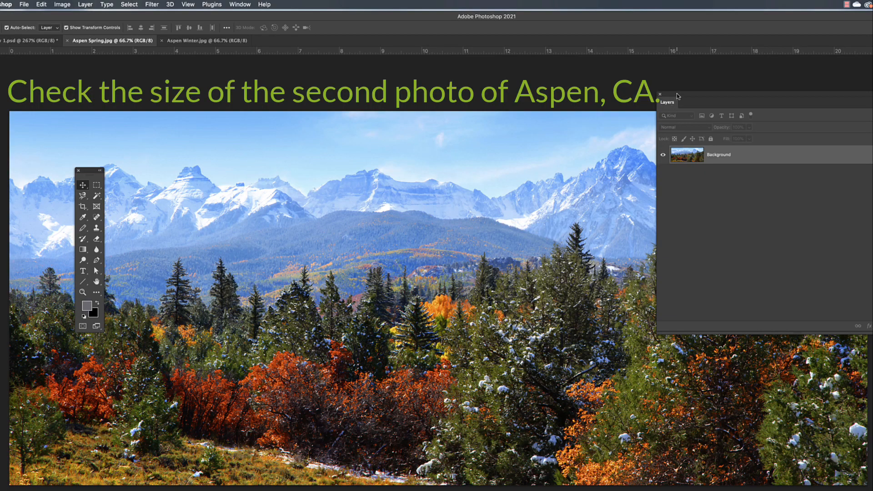
drag(677, 97, 727, 399)
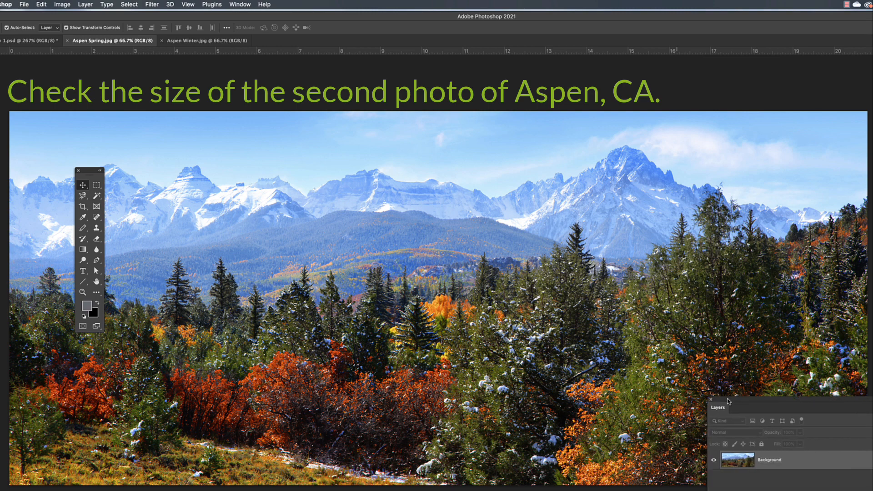
click(67, 5)
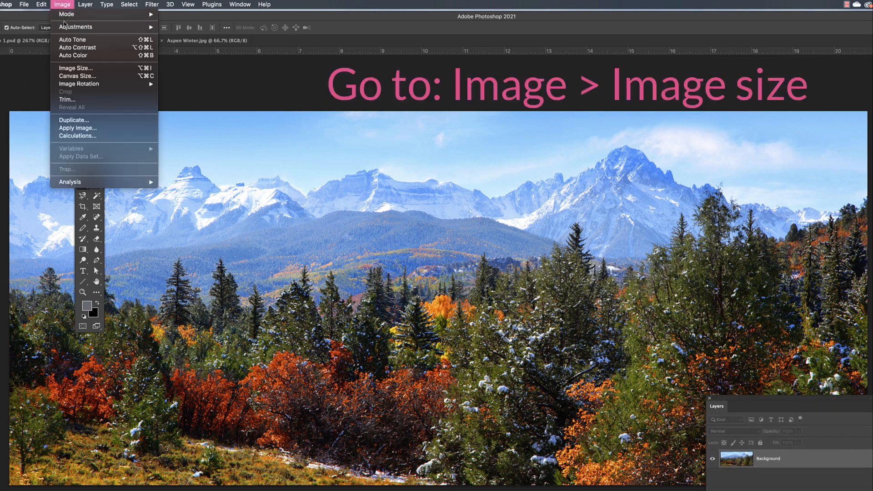
click(68, 69)
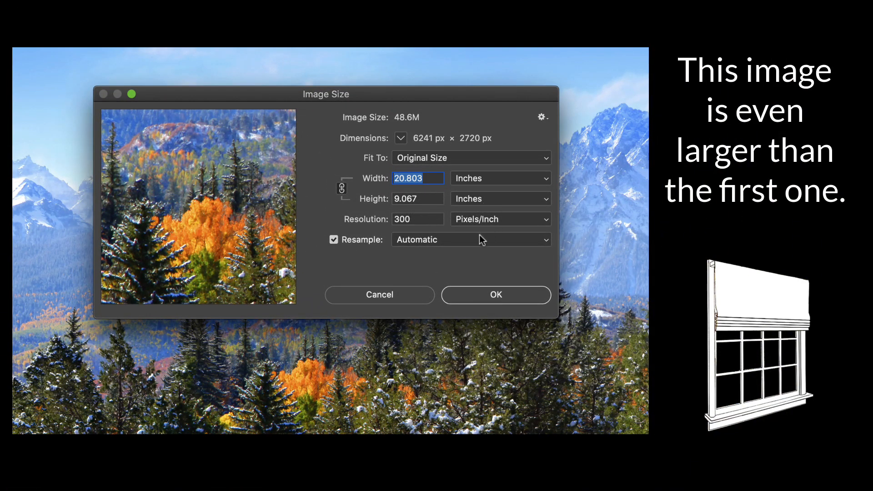
click(496, 295)
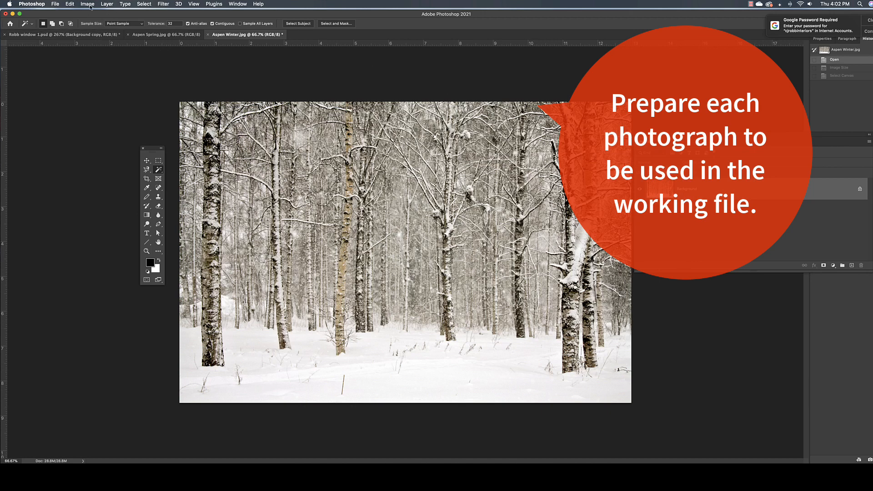
Resize Aspen Winter.jpg to a width of 3 inches with the aspect ratio locked.
click(90, 6)
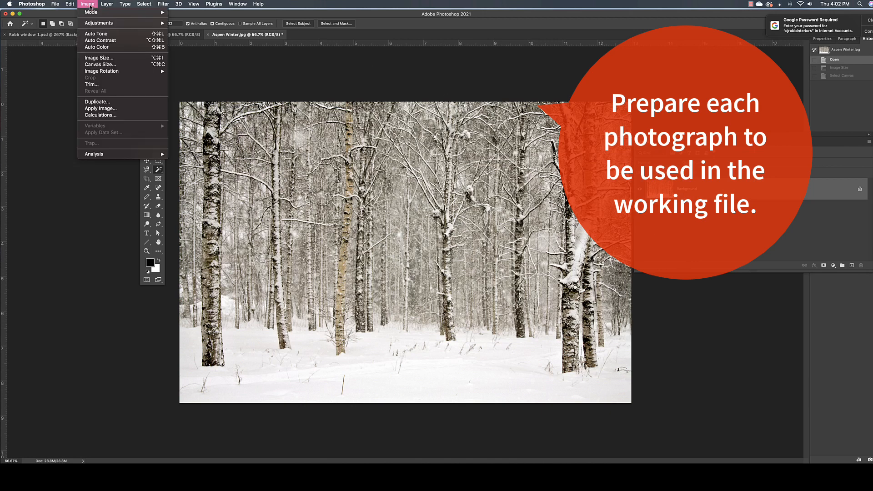
click(121, 57)
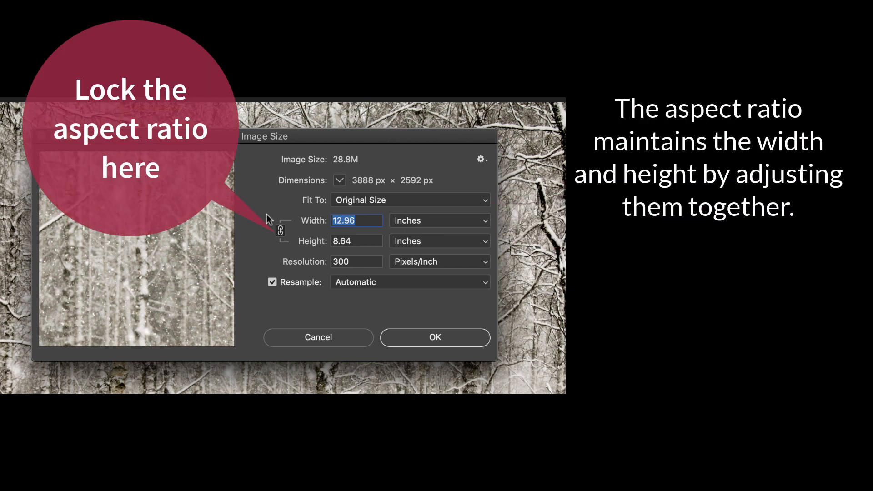
text(3)
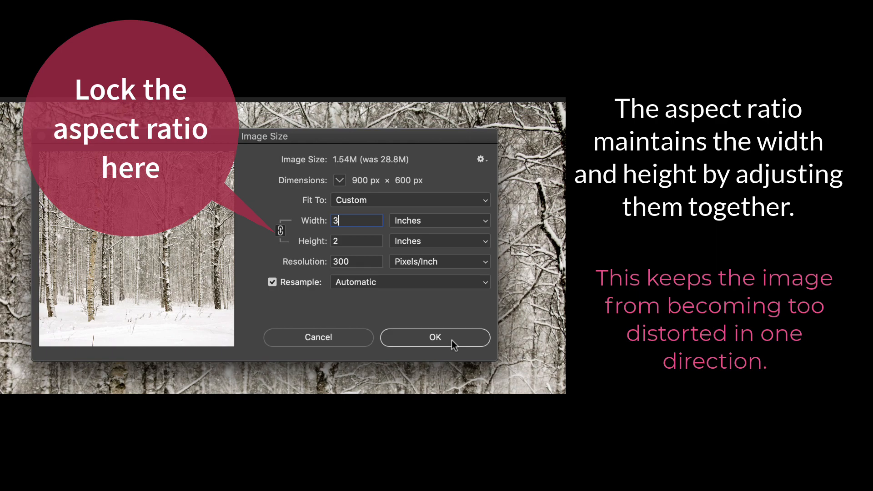
click(435, 338)
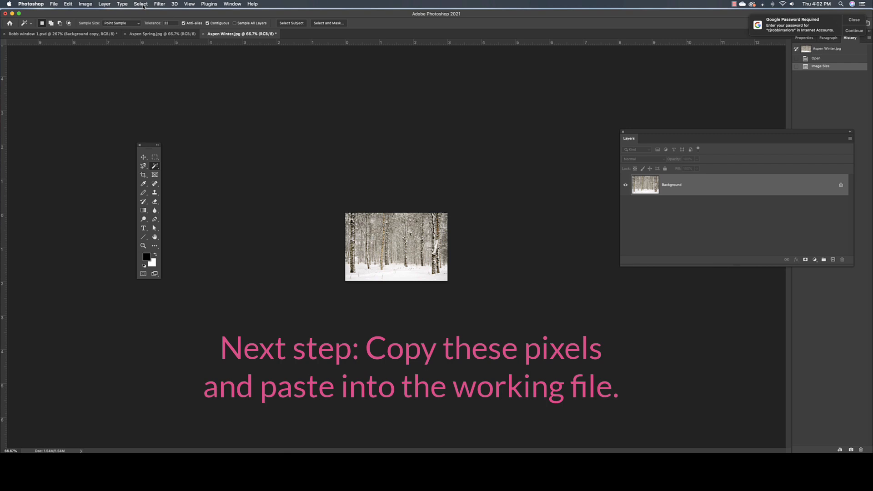
Copy the entire resized winter photo and paste it into the Robb window 1.psd drawing.
click(141, 4)
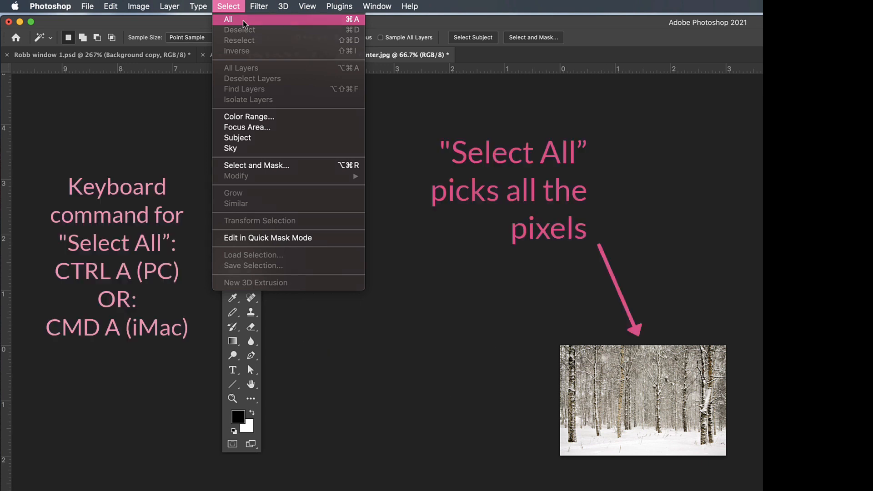
click(244, 21)
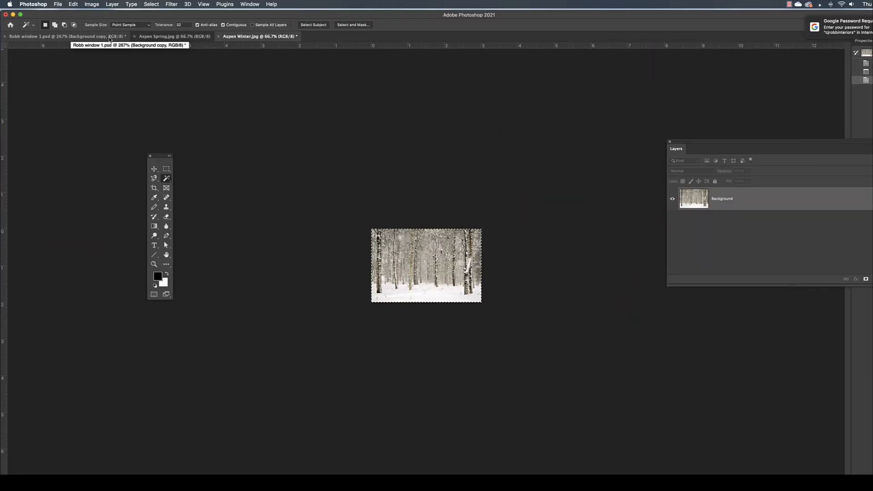
click(161, 57)
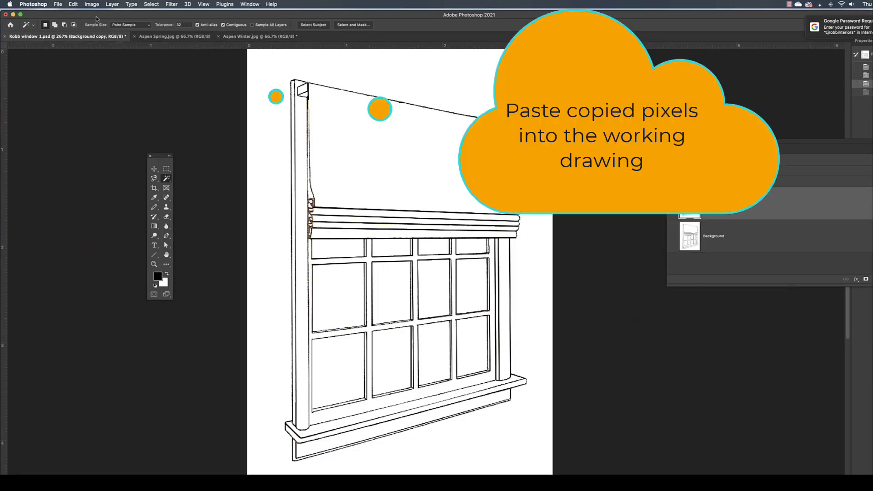
click(75, 5)
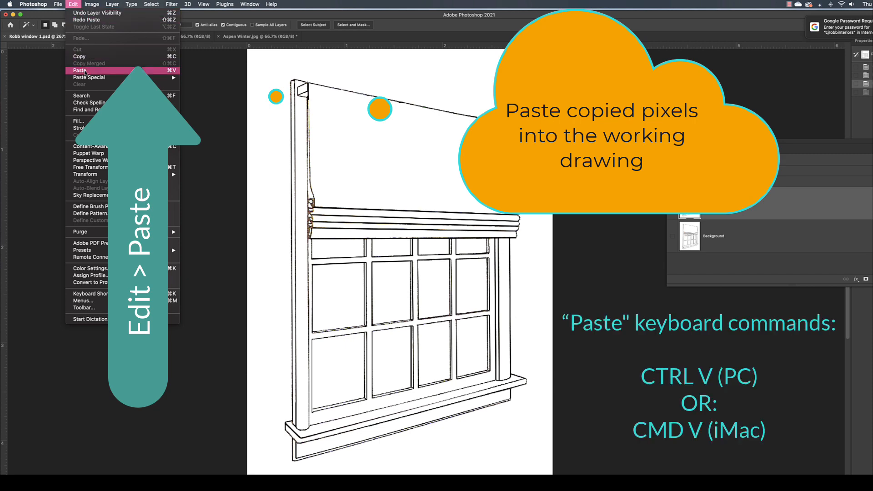
click(118, 74)
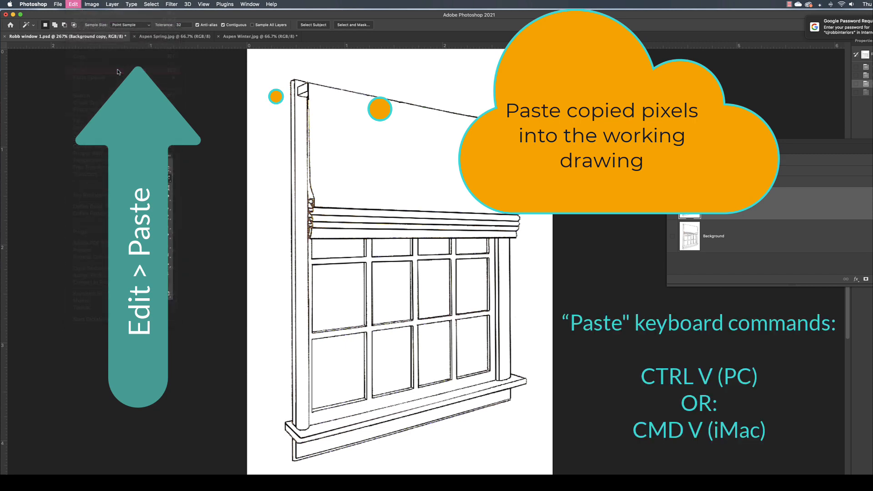
Reposition and lengthen the Layers panel, and move the pasted winter photo layer directly below the Background copy layer.
drag(695, 143, 576, 91)
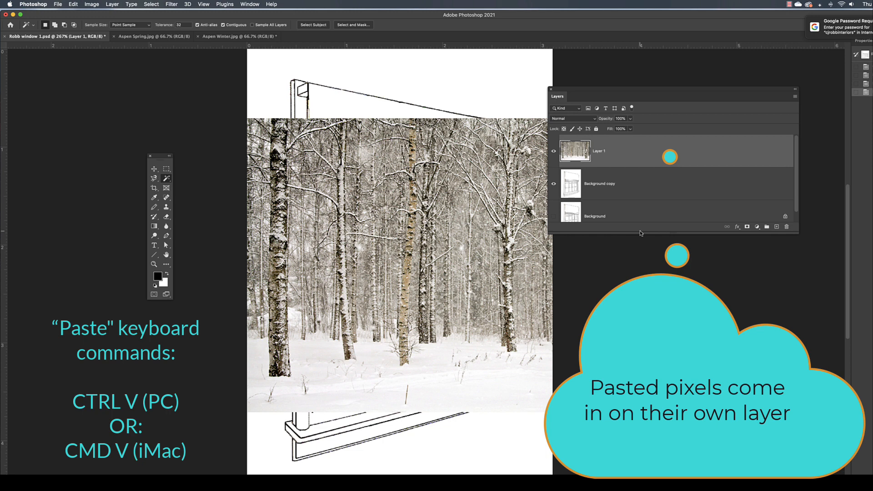
drag(640, 233, 642, 271)
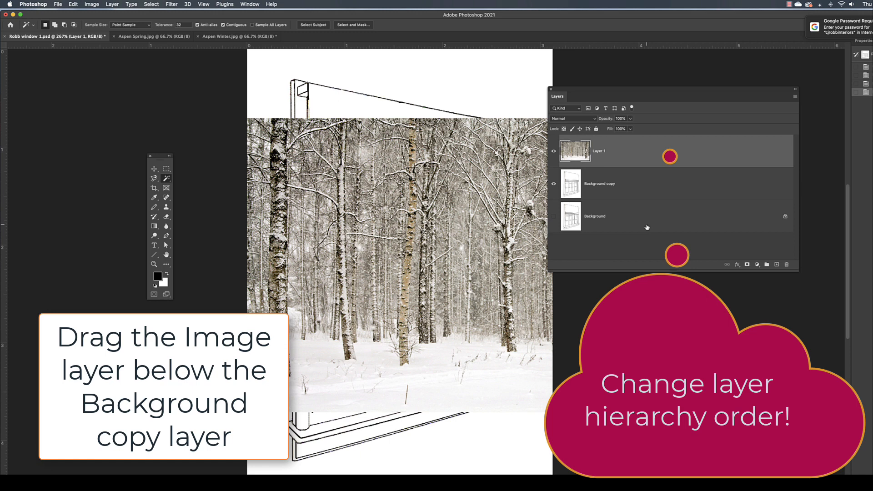
drag(644, 152, 642, 202)
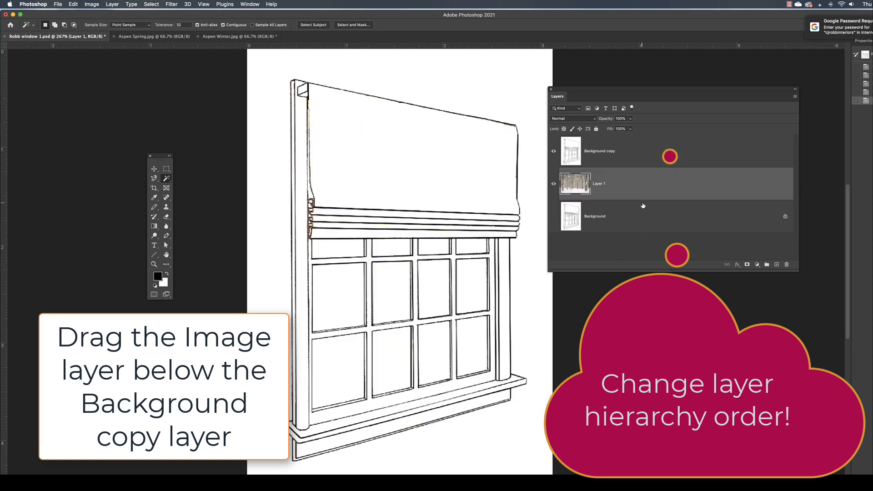
Make Background copy the current layer and select the window's upper-left glass pane with the Magic Wand.
click(645, 155)
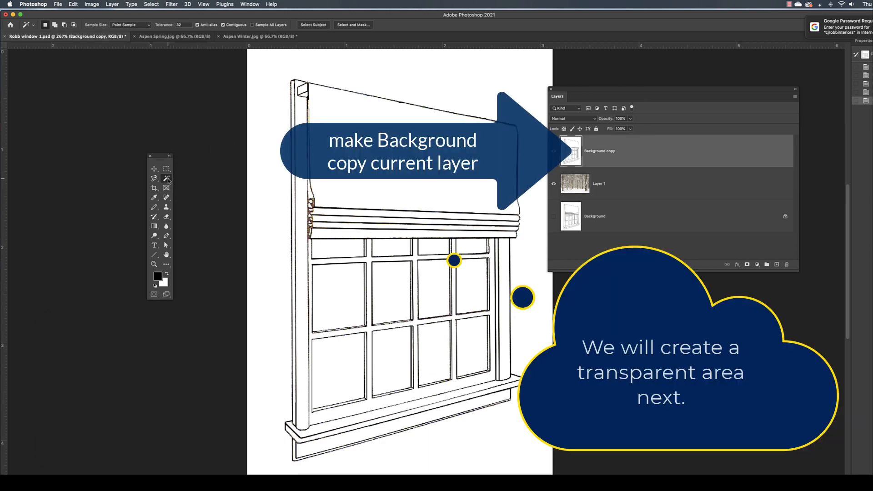
drag(165, 159, 194, 135)
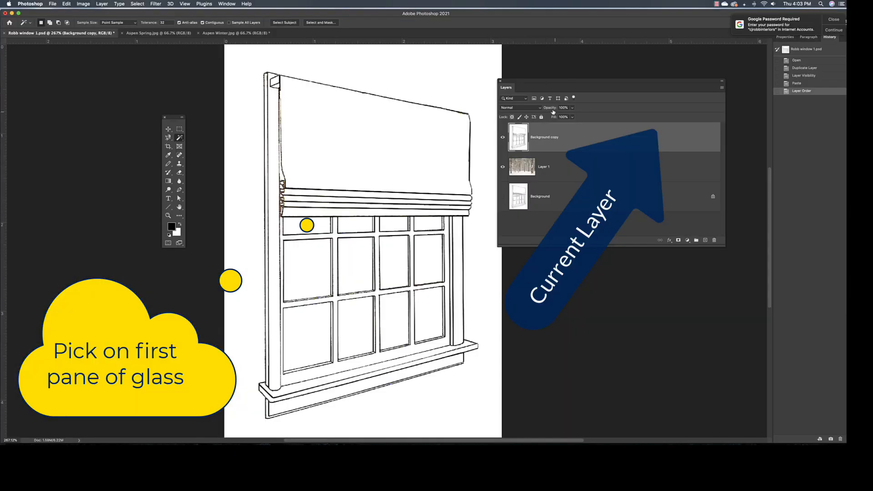
click(299, 226)
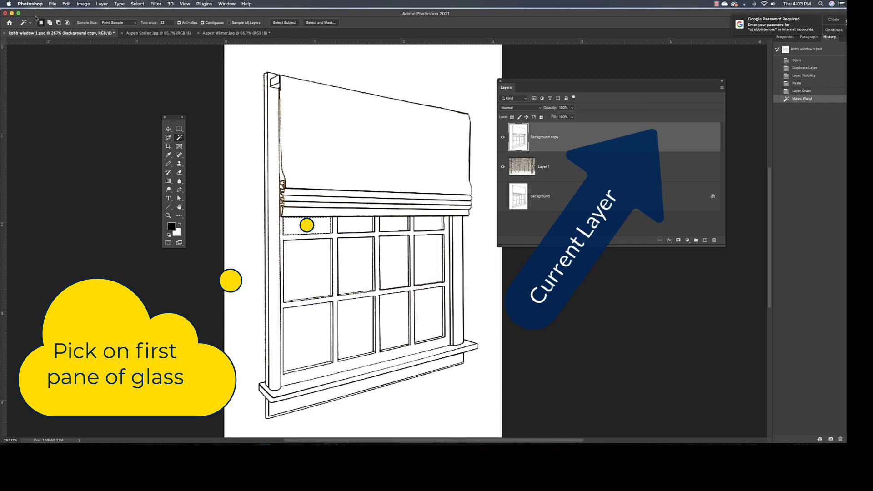
Add all the remaining glass panes to the Magic Wand selection, using the Add to selection mode.
click(49, 22)
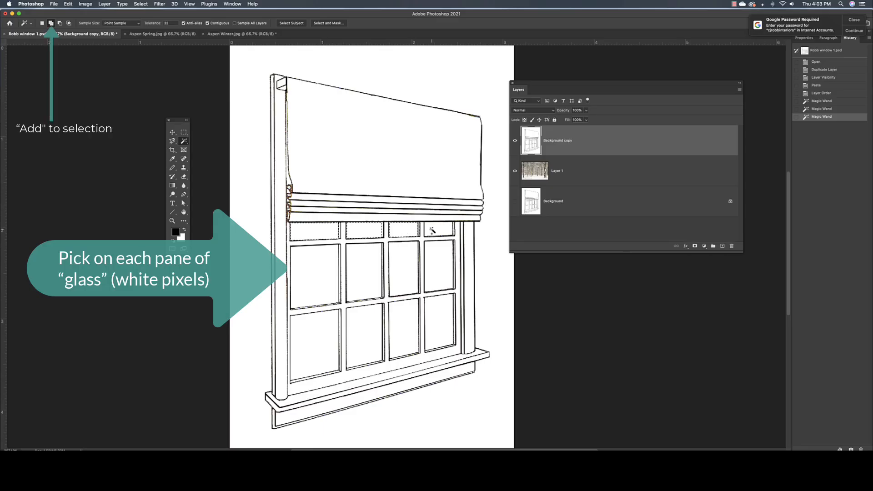
click(433, 230)
click(441, 259)
click(409, 254)
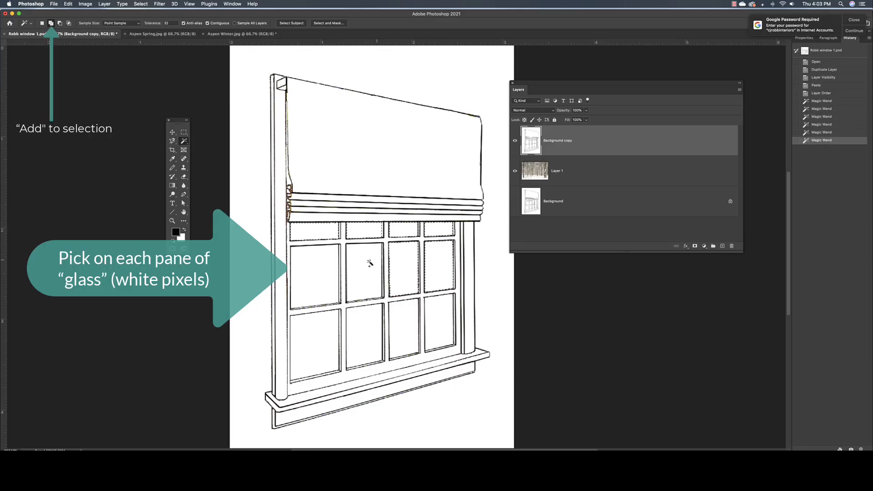
click(370, 262)
click(322, 268)
click(321, 332)
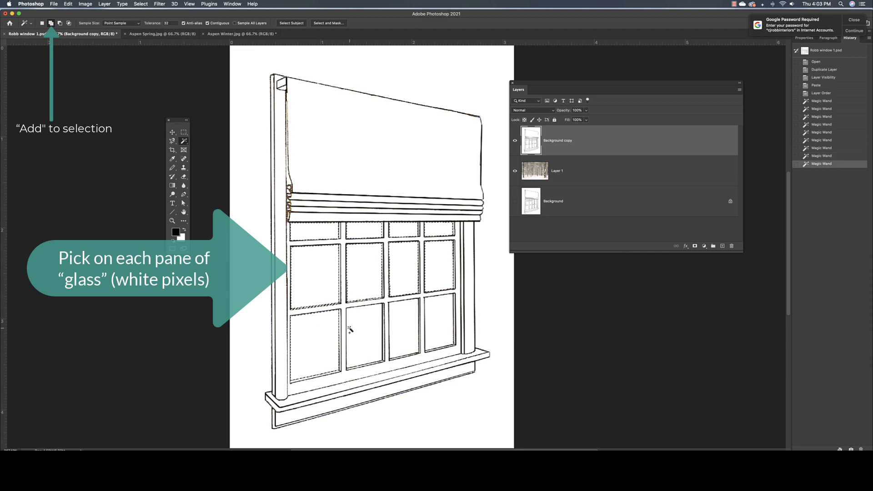
click(362, 333)
click(405, 332)
click(435, 325)
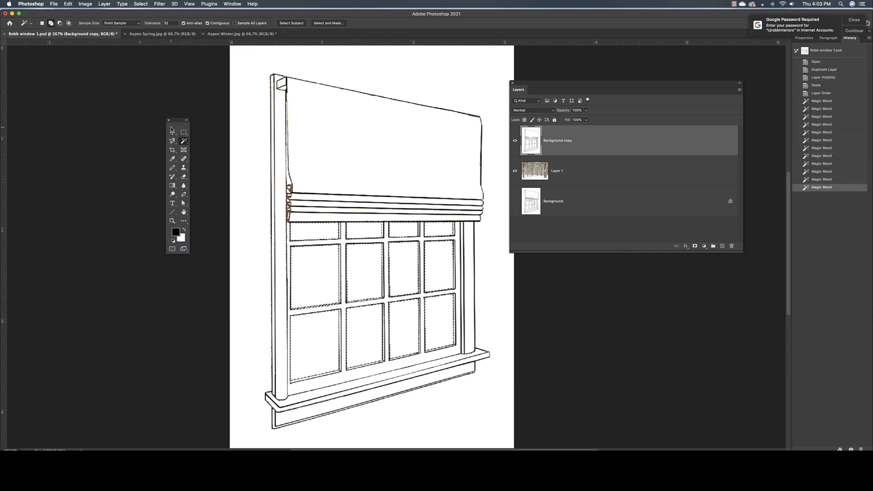
Delete the white pixels in the selected panes from the Background copy layer and clear the selection.
click(172, 134)
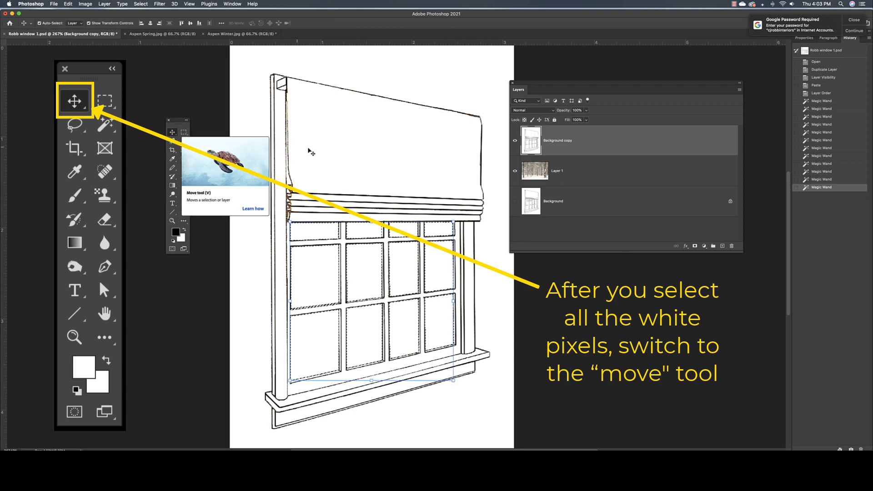
key(Delete)
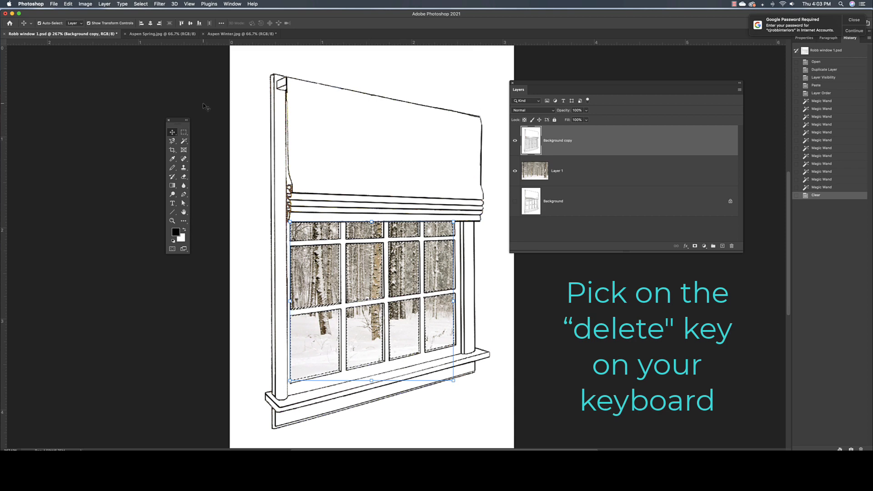
key(super+d)
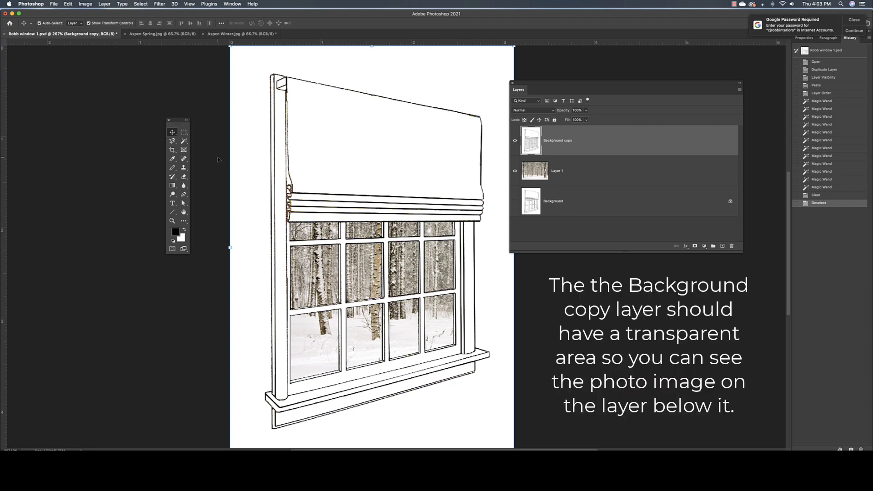
Reposition the winter photo behind the window panes and hide its layer.
mouse_move(360, 275)
mouse_down()
mouse_move(372, 282)
mouse_move(421, 268)
mouse_move(401, 254)
mouse_move(357, 257)
mouse_move(431, 285)
mouse_move(396, 309)
mouse_move(385, 299)
mouse_move(324, 294)
mouse_move(339, 278)
mouse_move(349, 281)
mouse_move(347, 272)
mouse_up()
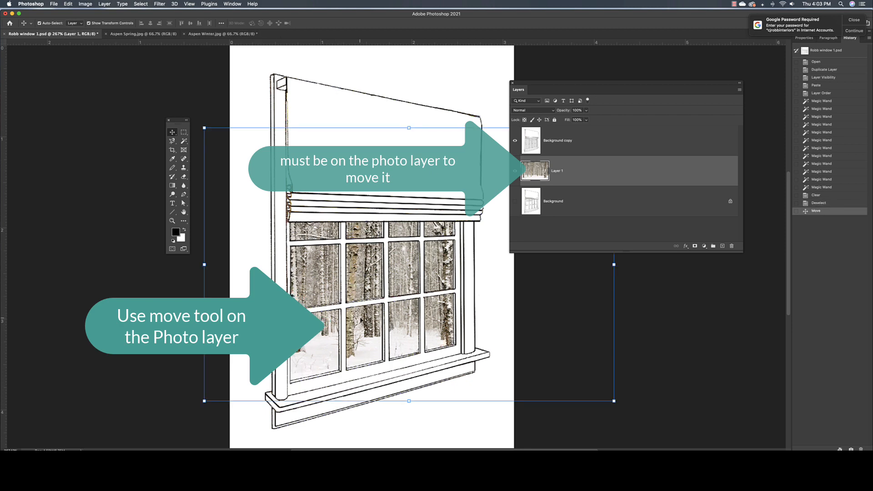
click(170, 271)
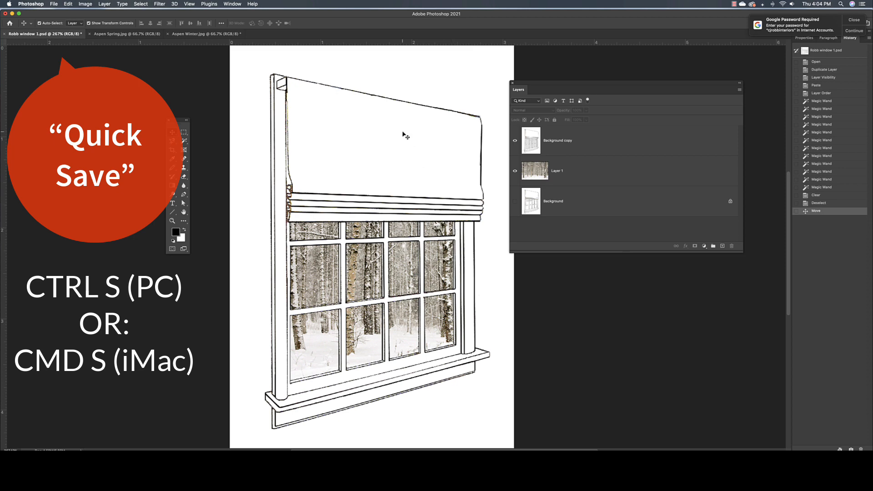
click(514, 172)
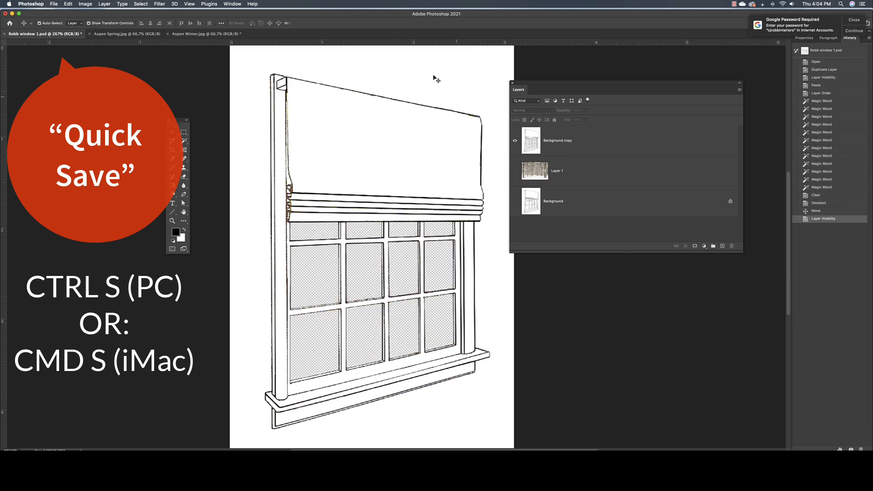
Resize Aspen Spring.jpg to a width of 3 inches with the aspect ratio locked.
click(150, 34)
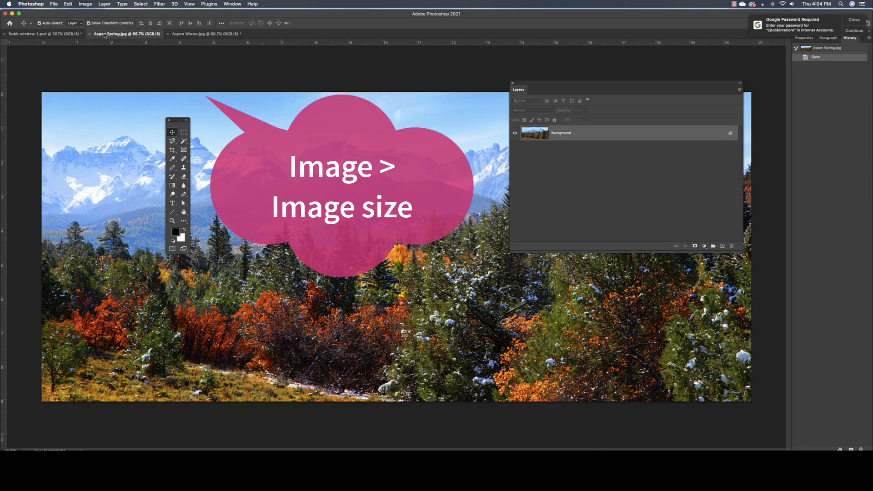
click(86, 4)
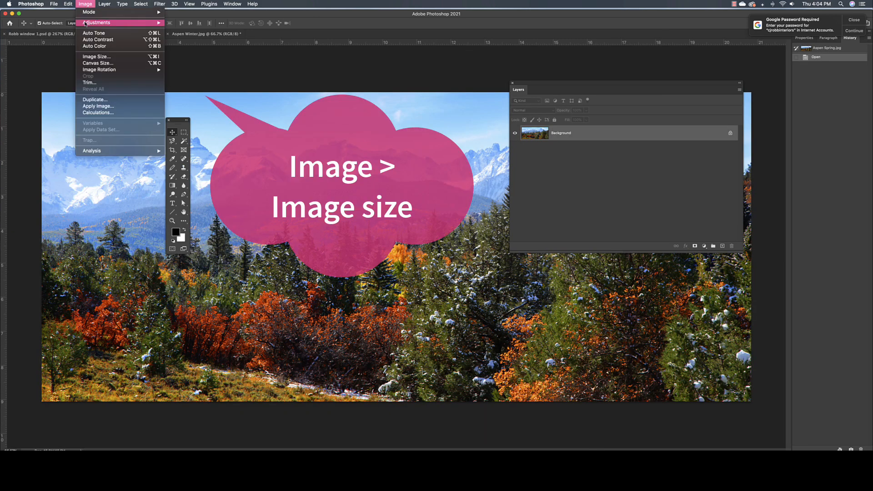
click(97, 57)
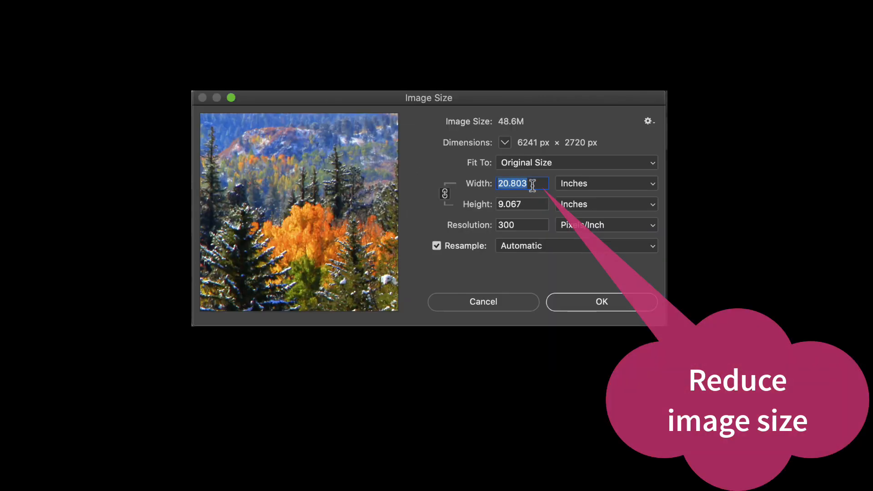
text(3)
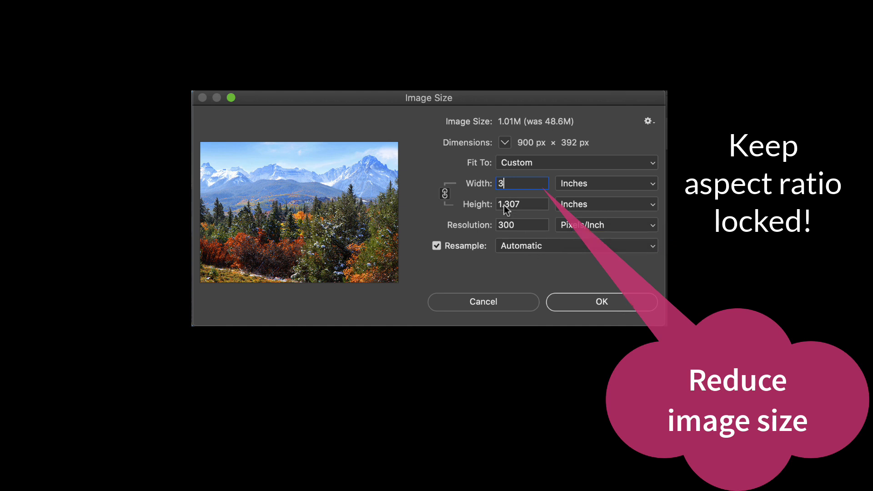
click(531, 203)
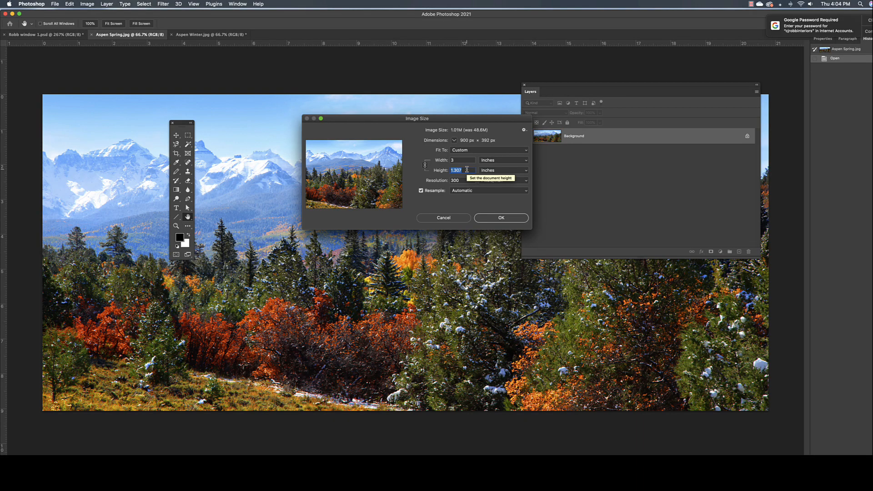
click(505, 218)
key(v)
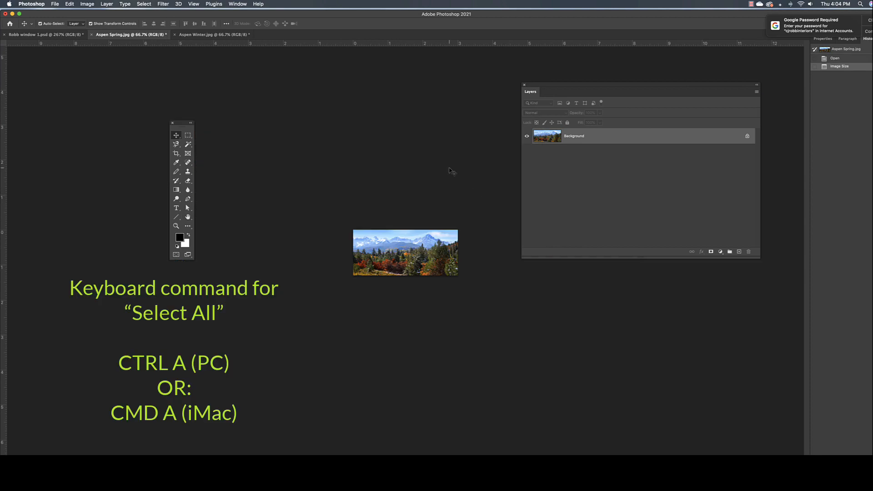
Copy the entire resized spring photo and paste it into the Robb window 1.psd drawing.
click(145, 6)
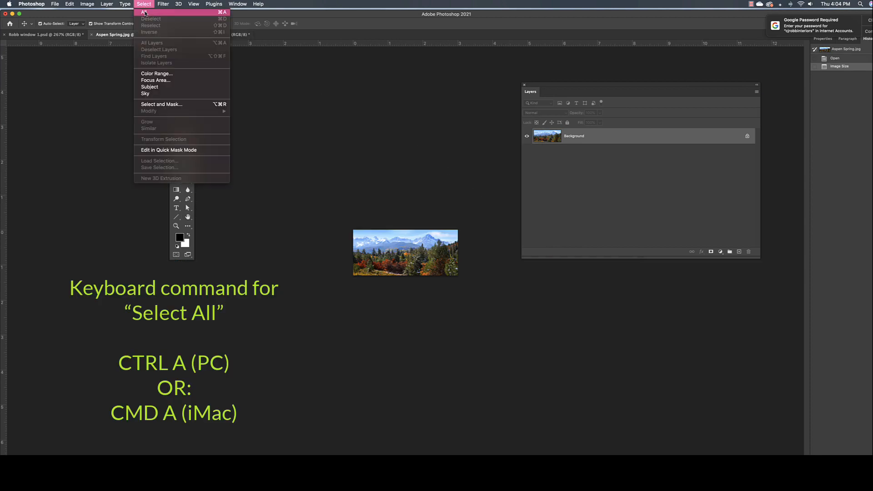
click(144, 12)
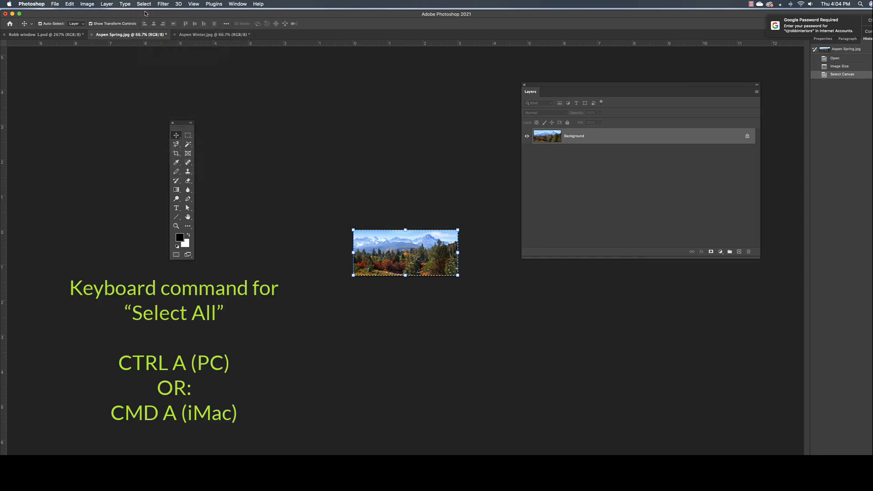
click(70, 4)
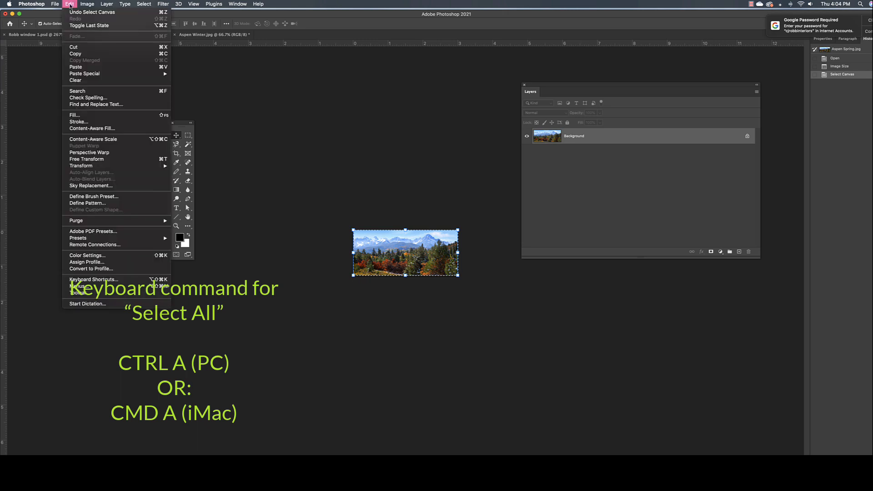
click(88, 55)
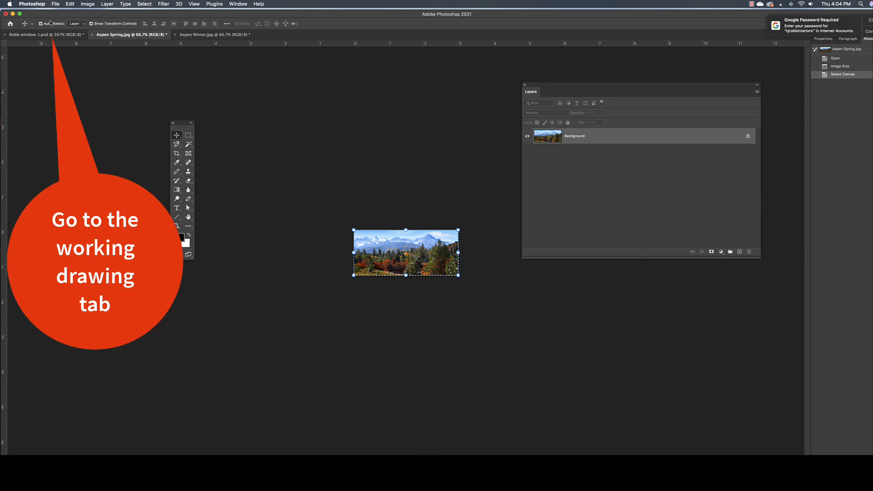
click(45, 35)
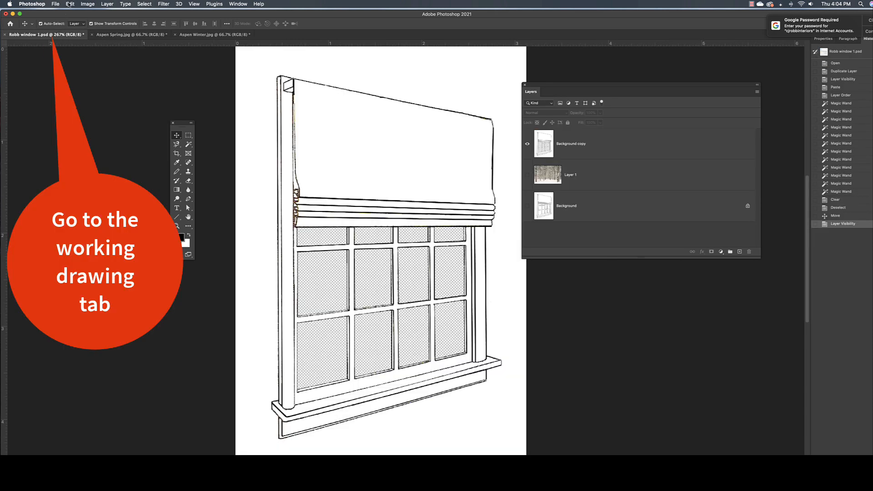
click(69, 4)
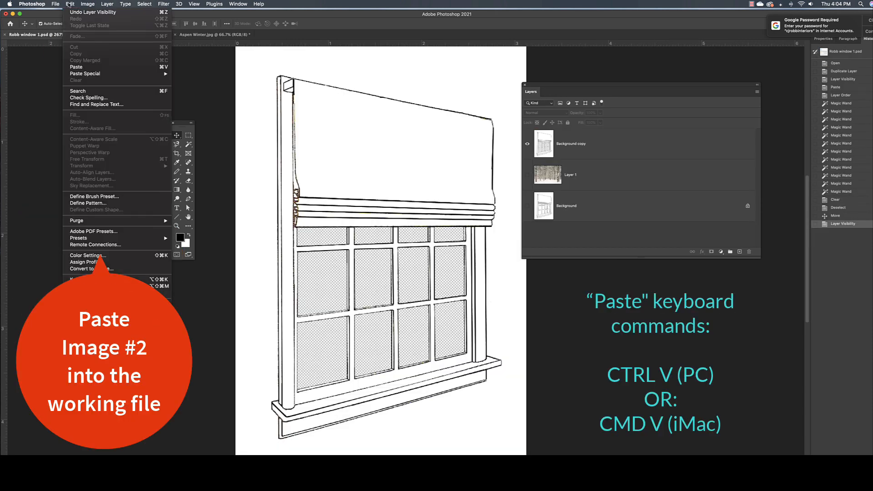
click(96, 67)
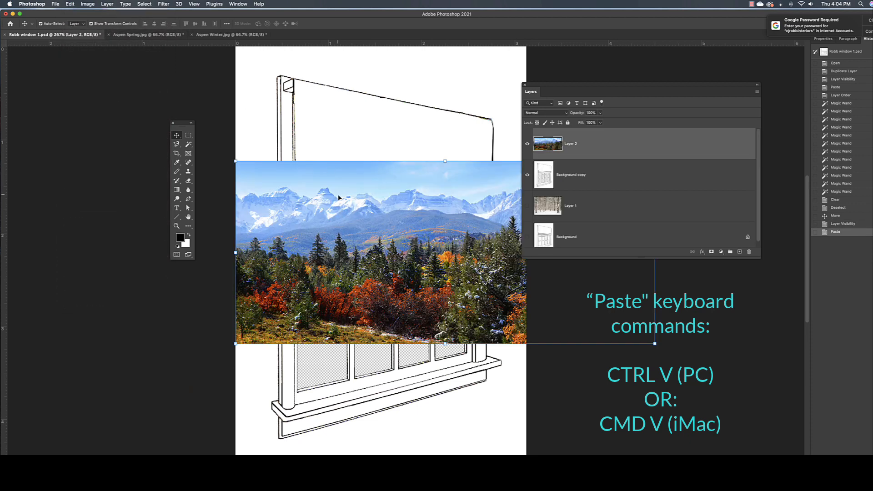
Move the spring photo down over the window panes and place its layer directly below Background copy.
drag(338, 195, 356, 268)
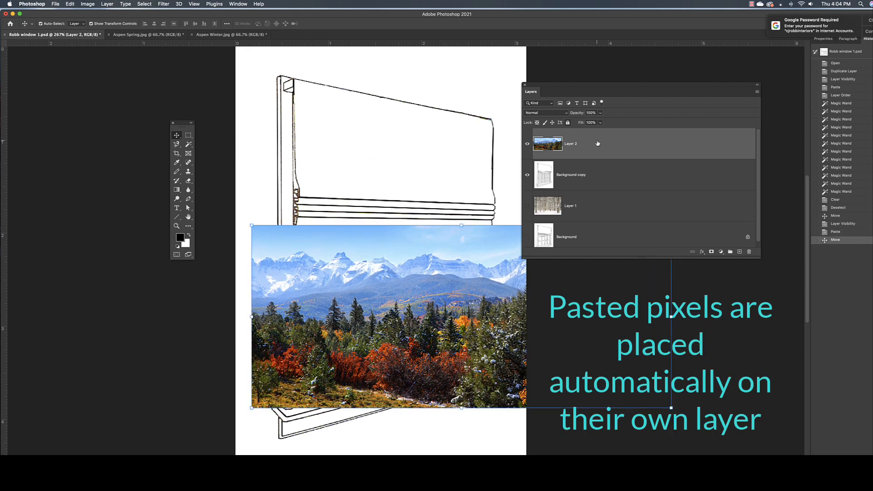
drag(611, 144, 610, 188)
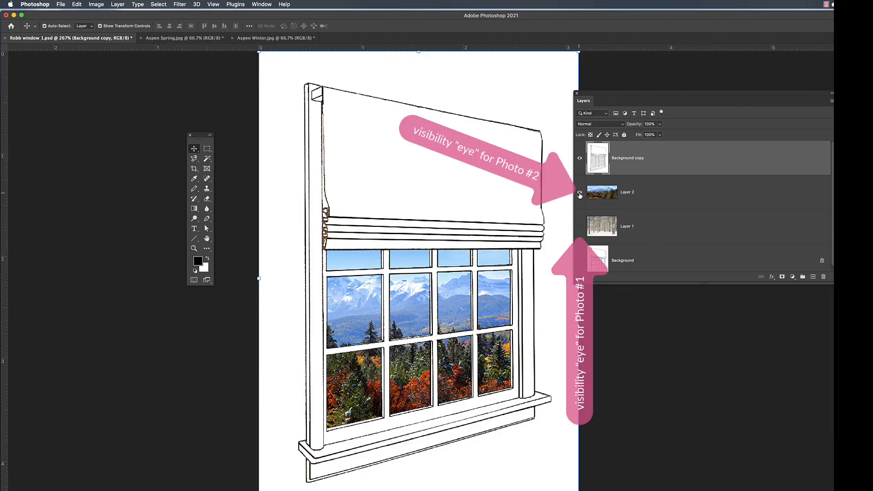
Alternate the visibility of the spring and winter photo layers to compare both window views, leaving only the spring photo shown.
click(579, 195)
click(579, 227)
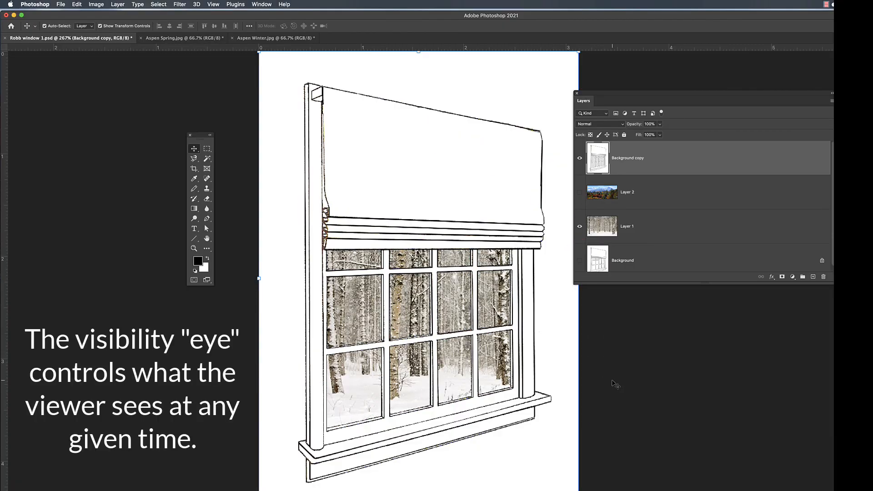
click(580, 226)
click(579, 192)
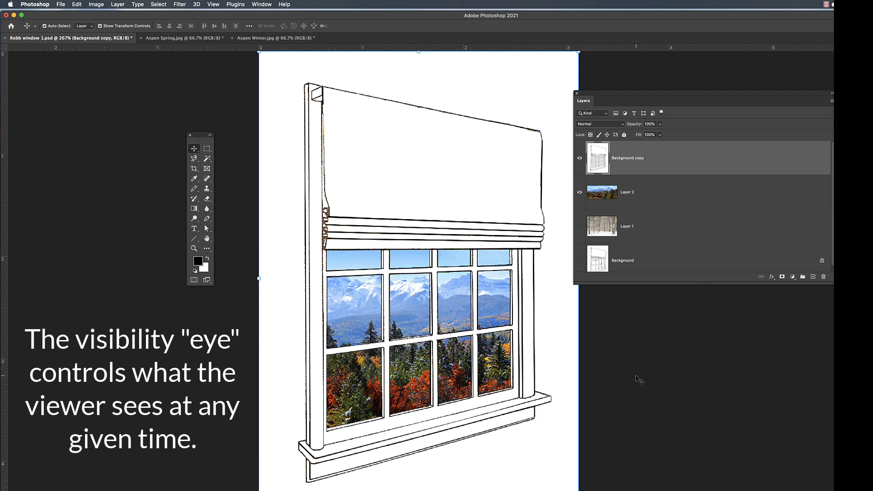
click(579, 192)
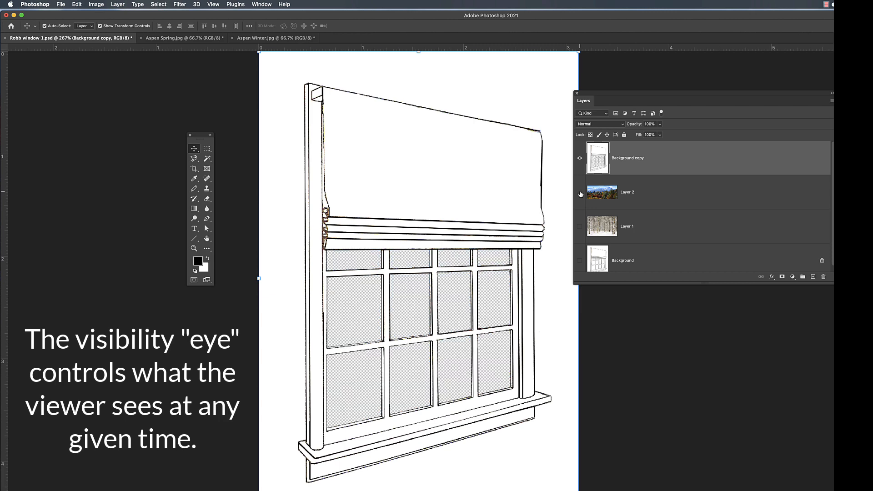
click(580, 228)
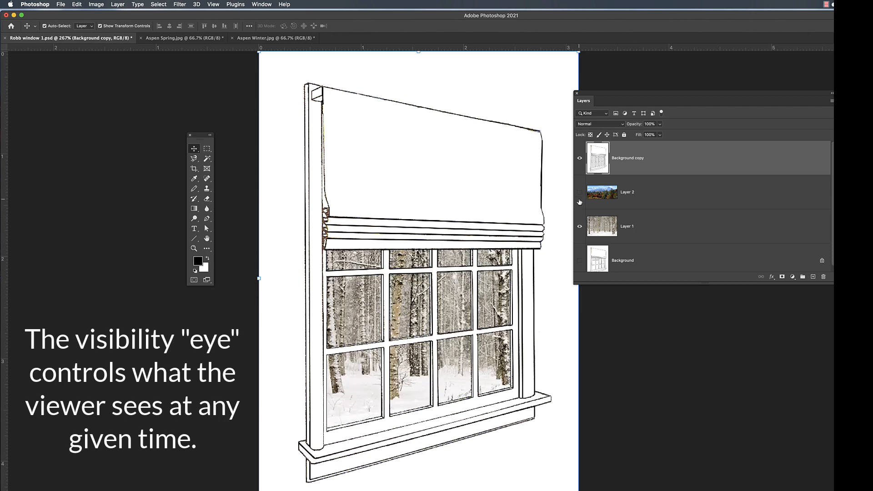
click(579, 192)
click(580, 227)
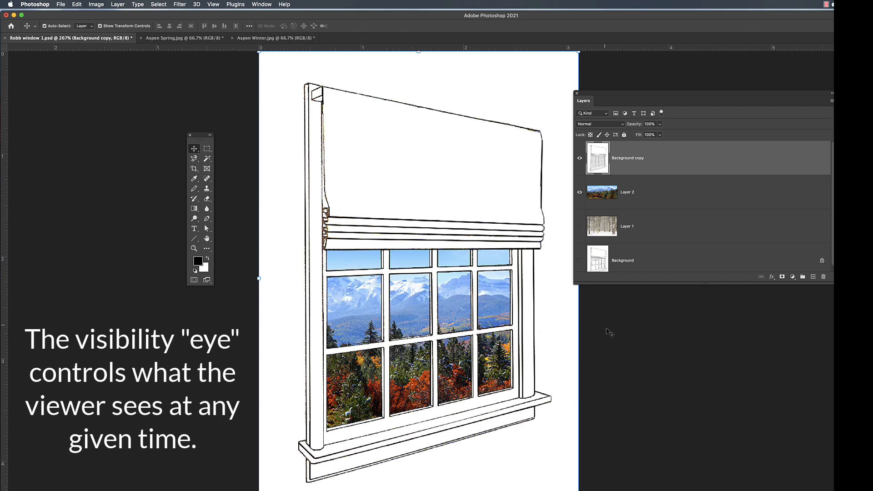